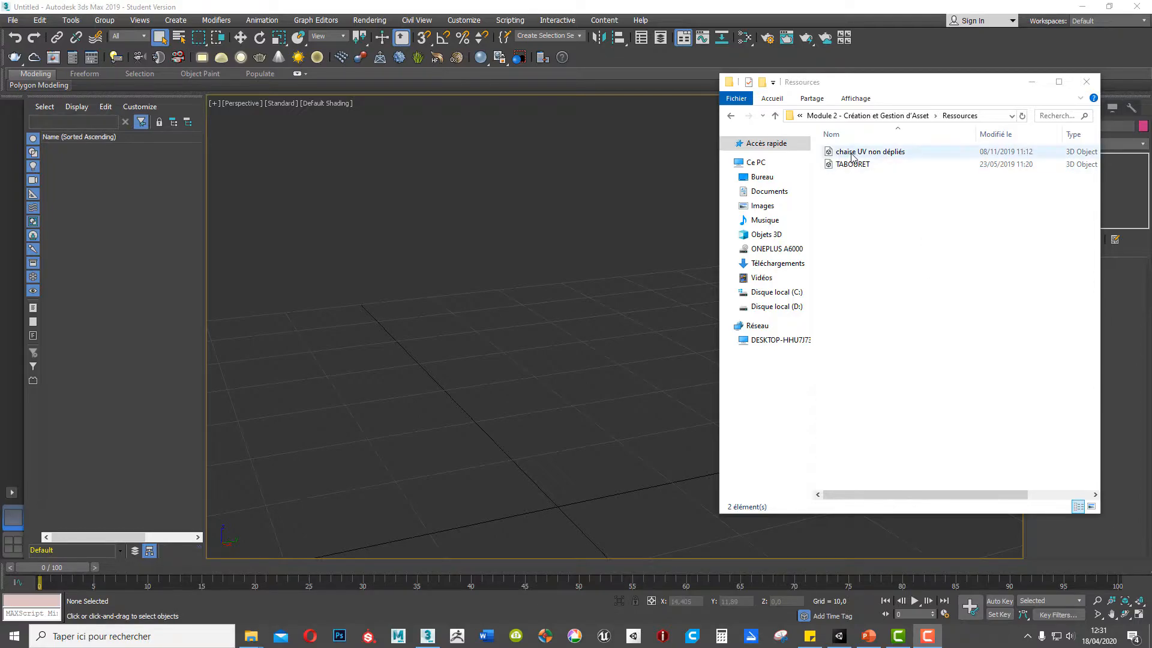
Import the "chaise UV non dépliés" model into the empty scene and check that the seat is a separate object.
{"action": "left_click_drag", "start_coordinate": [852, 157], "coordinate": [570, 401]}
{"action": "left_click", "coordinate": [636, 405]}
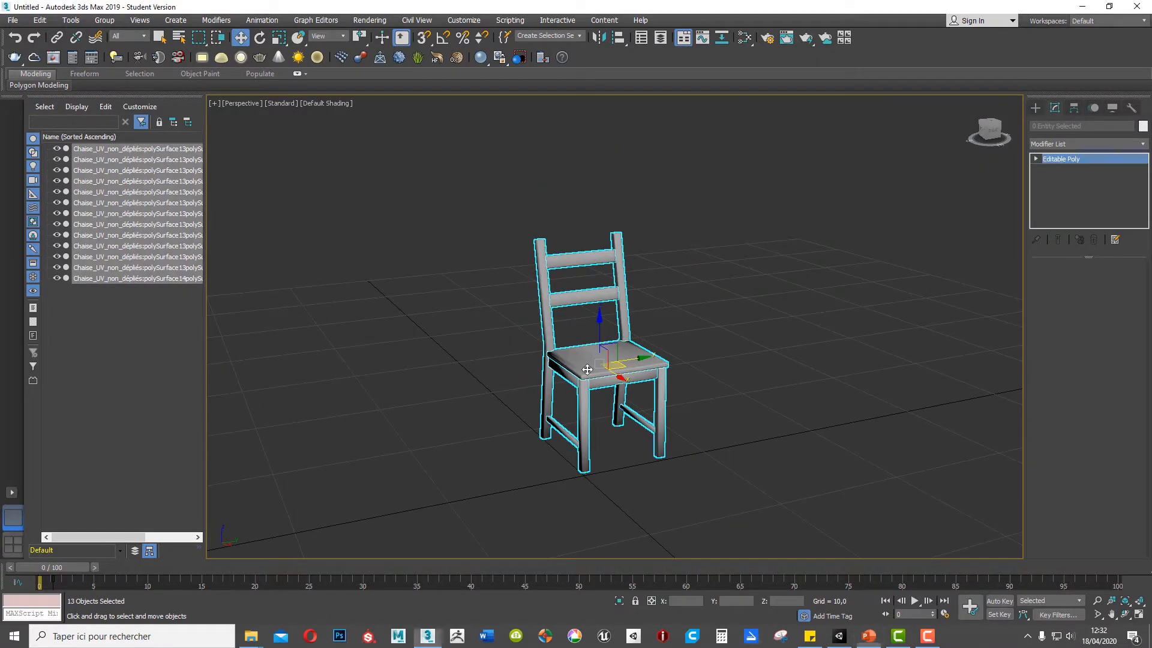
{"action": "left_click", "coordinate": [617, 364]}
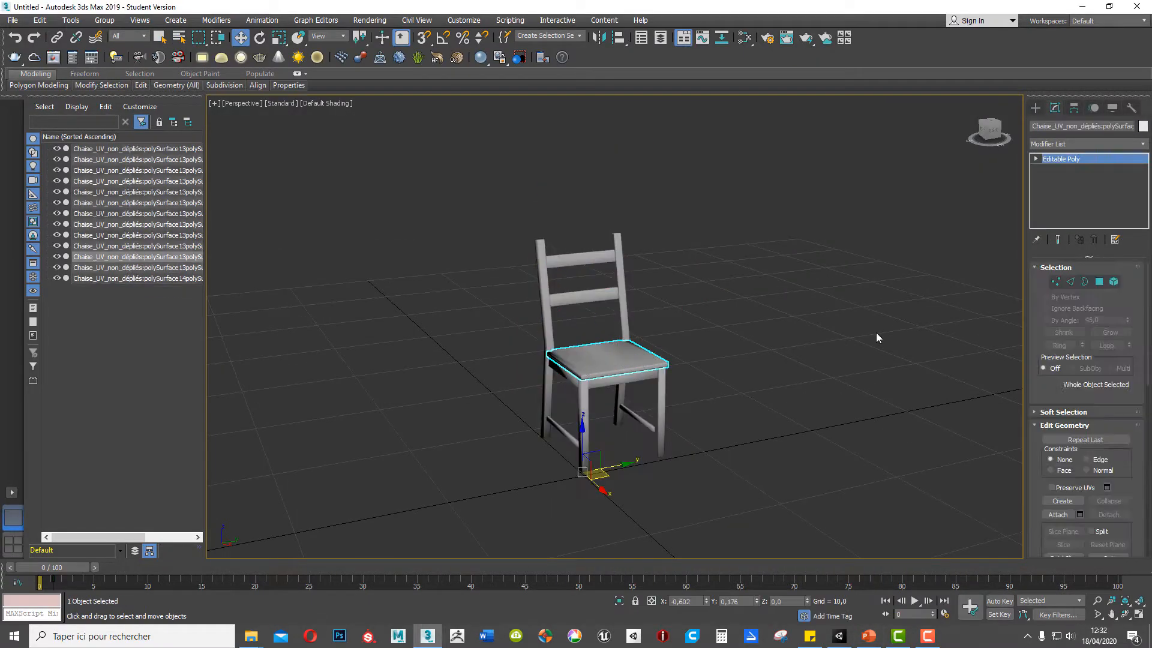
{"action": "left_click", "coordinate": [876, 332]}
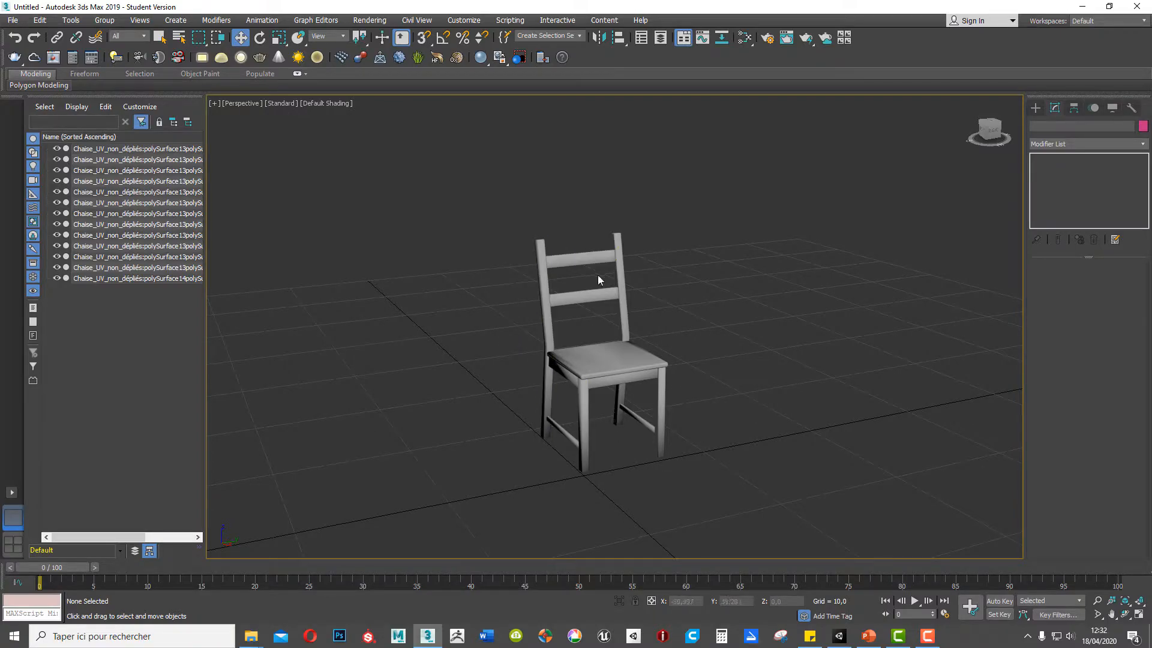
Select the chair seat and add a scanline Standard material named "Paille" in the Slate Material Editor.
{"action": "left_click", "coordinate": [613, 363]}
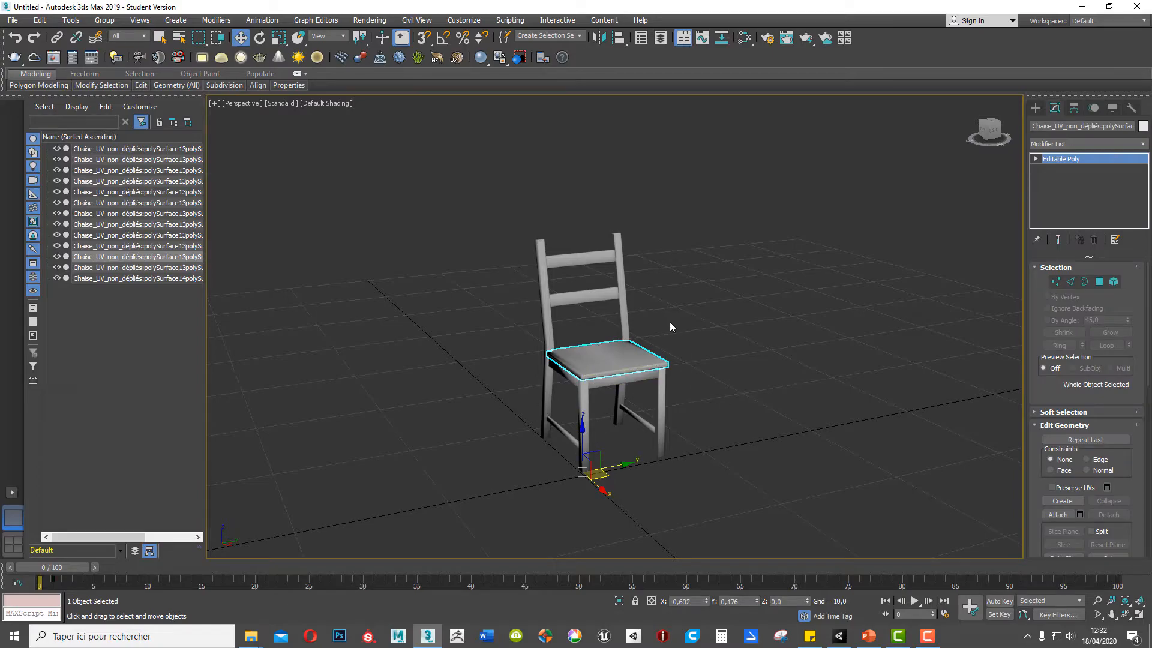
{"action": "left_click", "coordinate": [746, 39]}
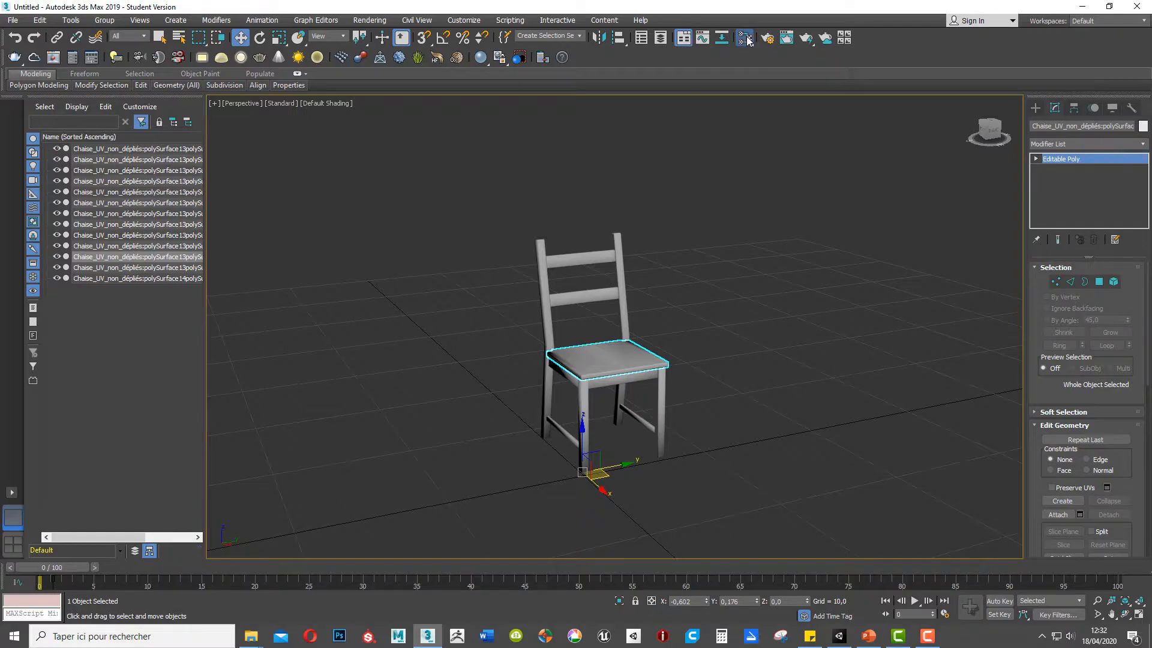
{"action": "left_click_drag", "start_coordinate": [317, 64], "coordinate": [884, 21]}
{"action": "scroll", "coordinate": [693, 258], "scroll_direction": "down", "scroll_amount": 3}
{"action": "left_click_drag", "start_coordinate": [684, 233], "coordinate": [816, 183]}
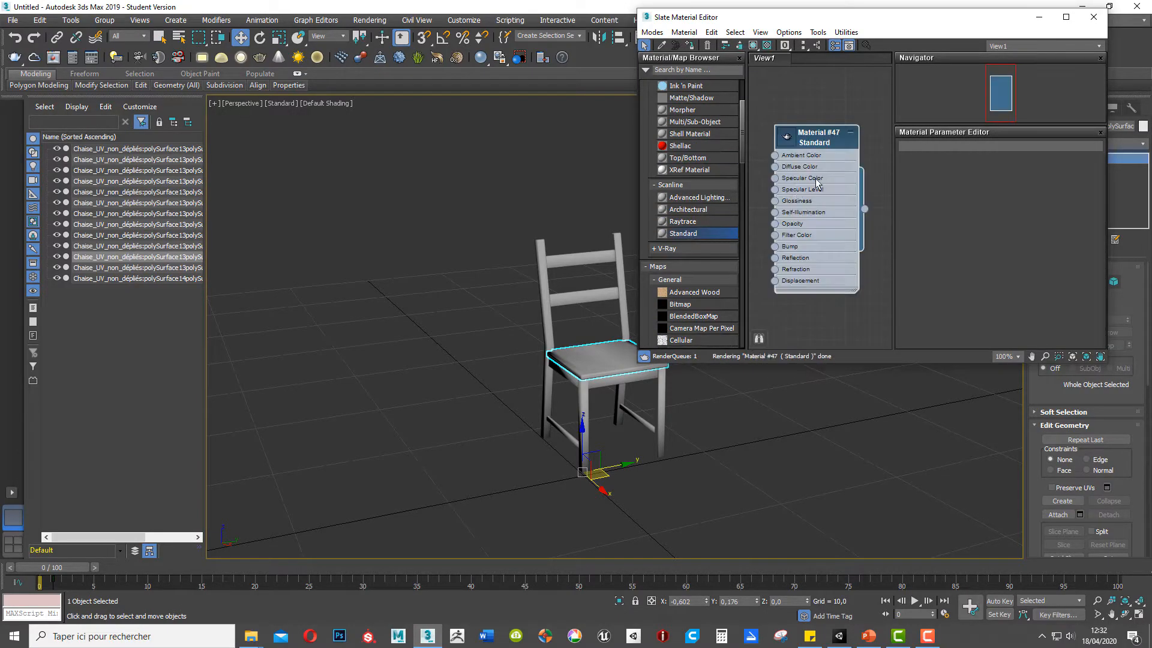
{"action": "left_click_drag", "start_coordinate": [819, 140], "coordinate": [807, 102]}
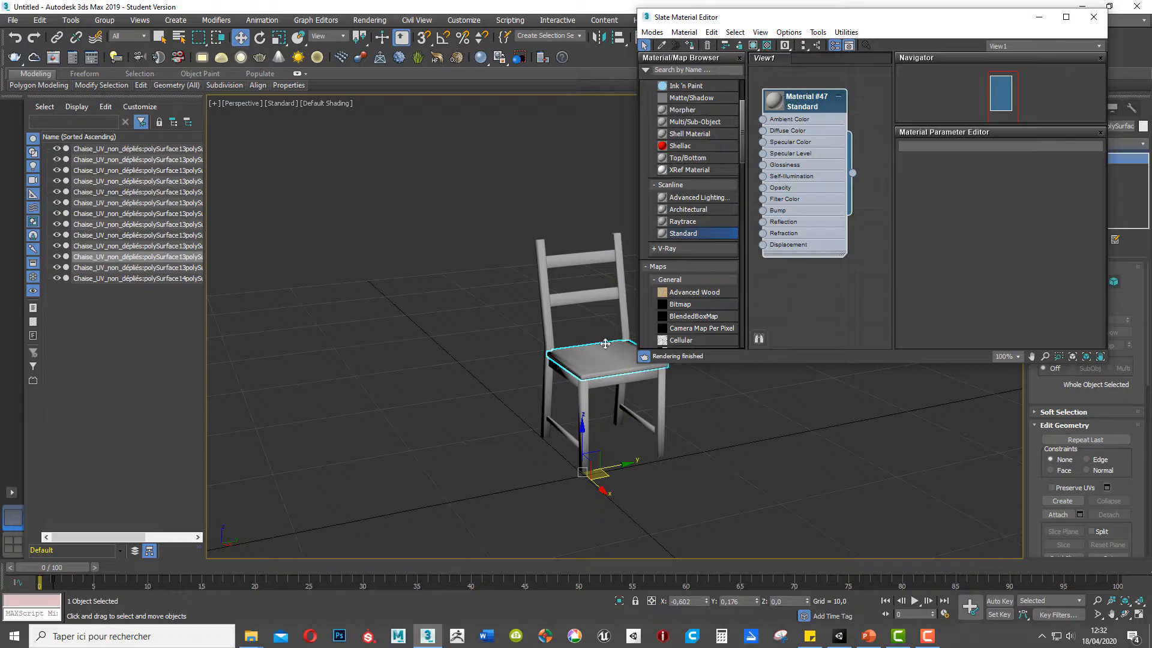
{"action": "double_click", "coordinate": [774, 100]}
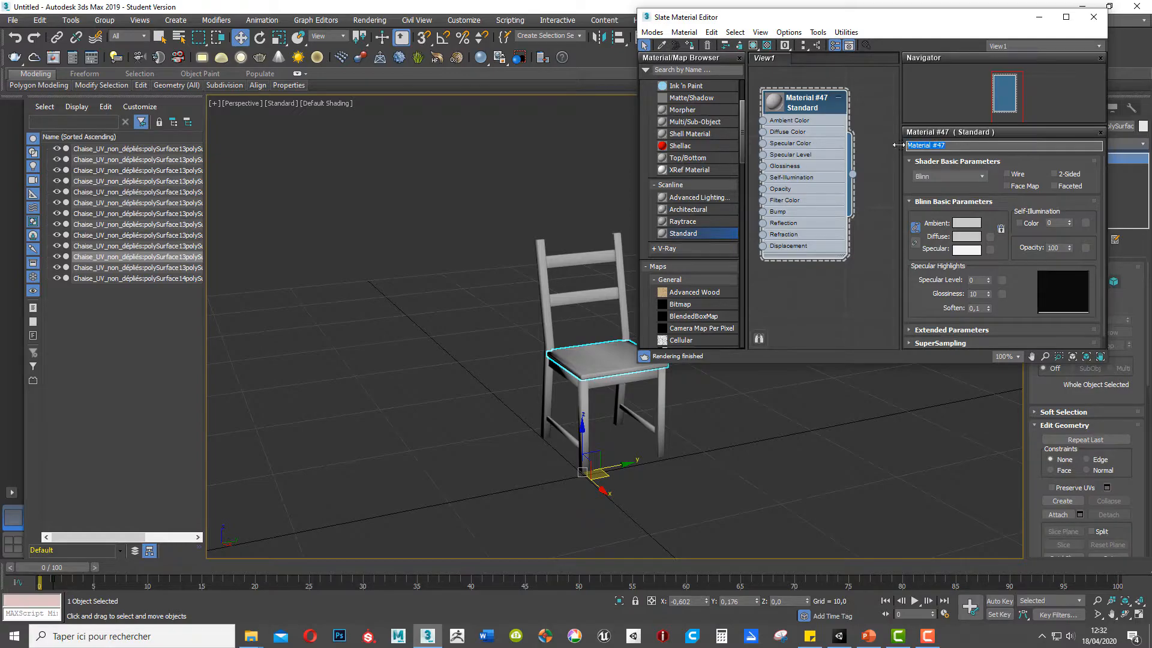
{"action": "type", "text": "Paille"}
Give the Paille material a saturated orange-yellow ambient and diffuse colour and assign it to the chair seat.
{"action": "left_click", "coordinate": [966, 224]}
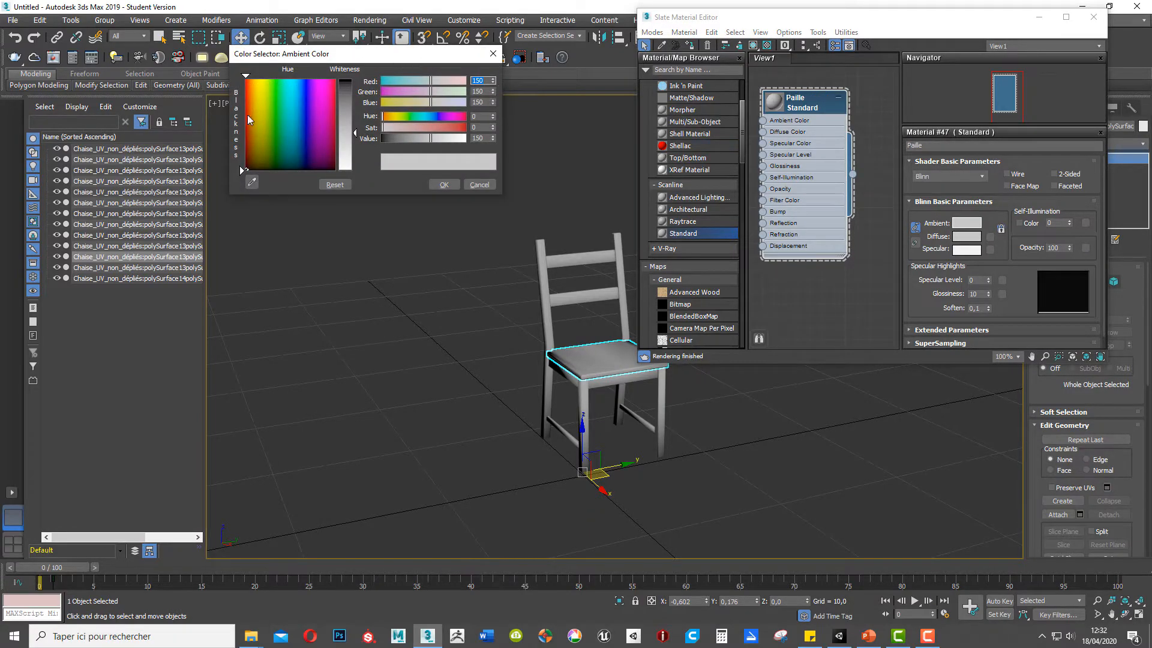
{"action": "left_click", "coordinate": [255, 85]}
{"action": "left_click_drag", "start_coordinate": [255, 85], "coordinate": [255, 83]}
{"action": "left_click_drag", "start_coordinate": [352, 126], "coordinate": [352, 82]}
{"action": "left_click", "coordinate": [444, 184]}
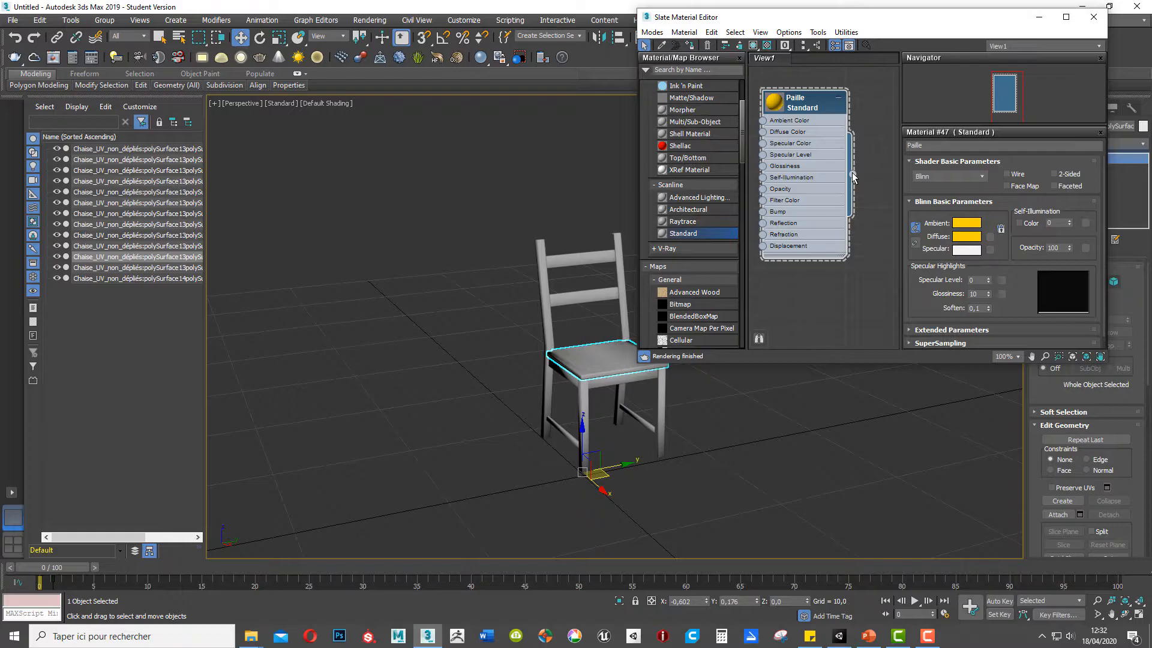
{"action": "left_click_drag", "start_coordinate": [853, 175], "coordinate": [606, 361]}
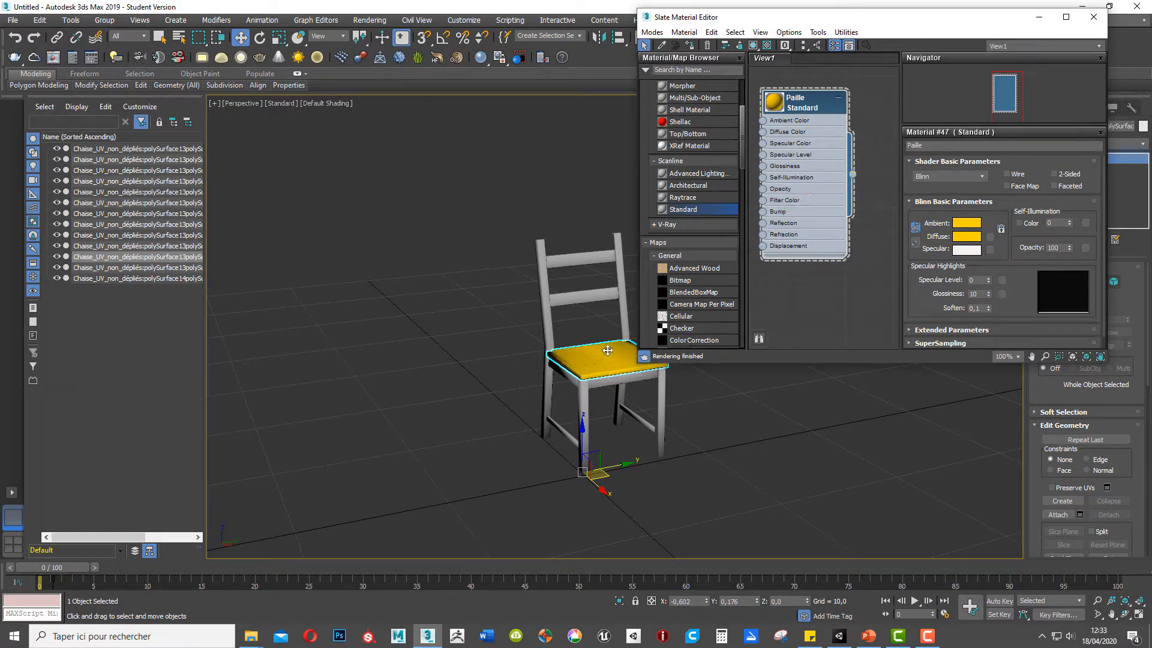
Add a second scanline Standard material below Paille and name it "bois".
{"action": "left_click_drag", "start_coordinate": [817, 109], "coordinate": [865, 73]}
{"action": "left_click_drag", "start_coordinate": [670, 216], "coordinate": [803, 228]}
{"action": "double_click", "coordinate": [802, 228]}
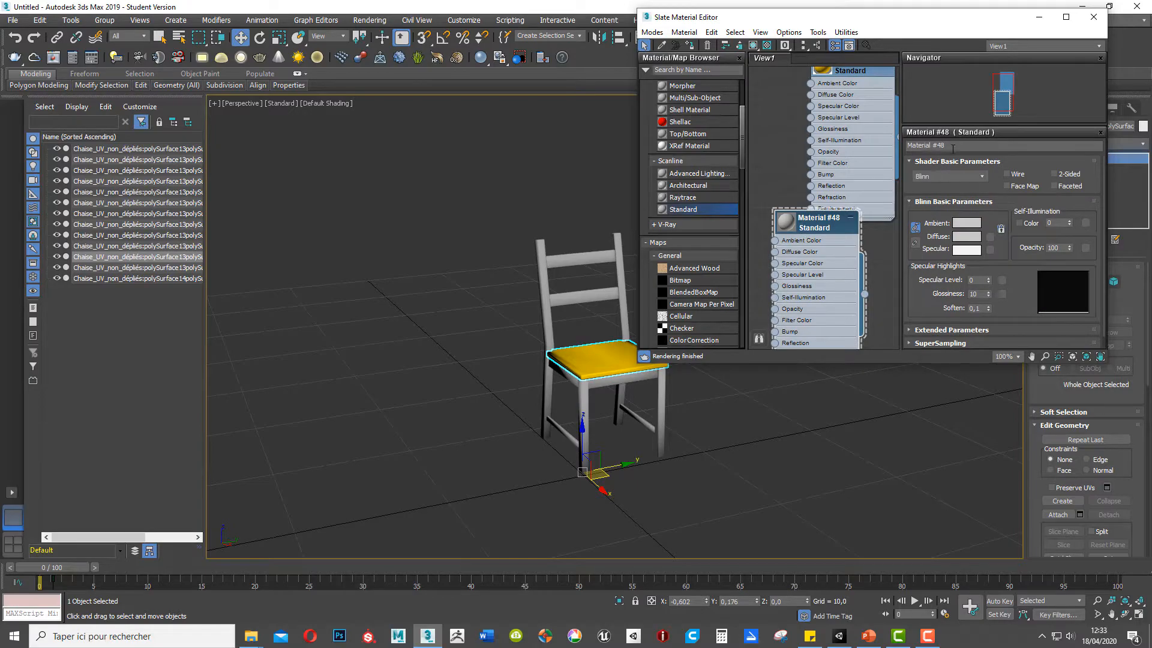
{"action": "left_click_drag", "start_coordinate": [954, 147], "coordinate": [879, 153]}
{"action": "type", "text": "bois"}
{"action": "key", "text": "Return"}
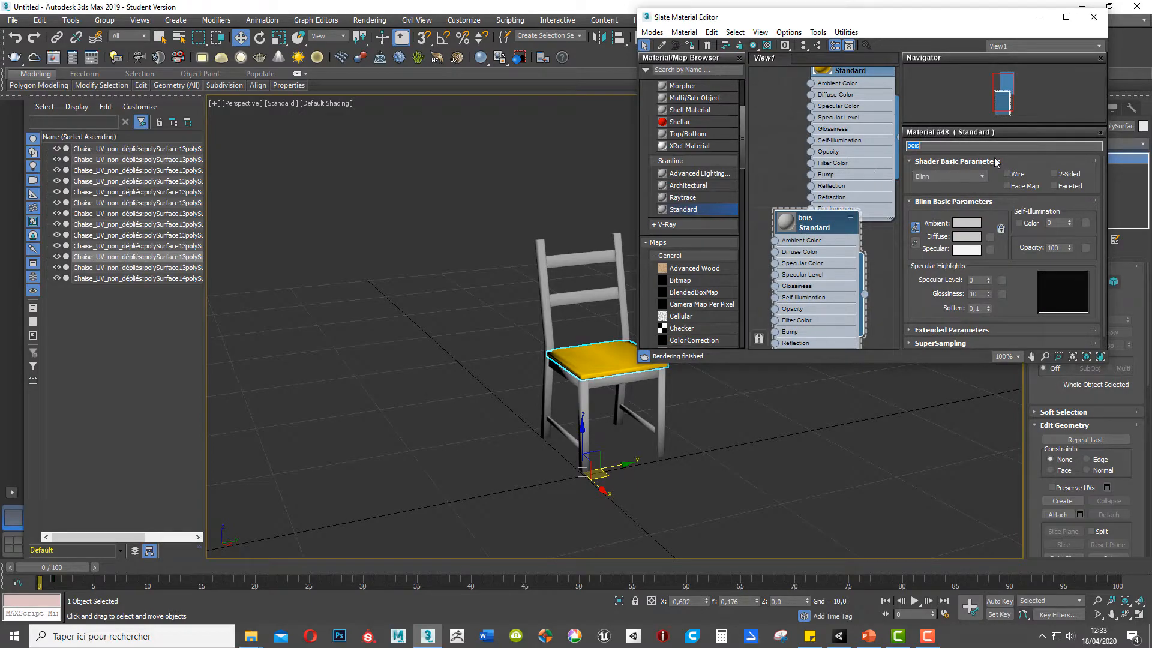
Set the ambient and diffuse colour of the bois material to a fully saturated red.
{"action": "left_click", "coordinate": [966, 223]}
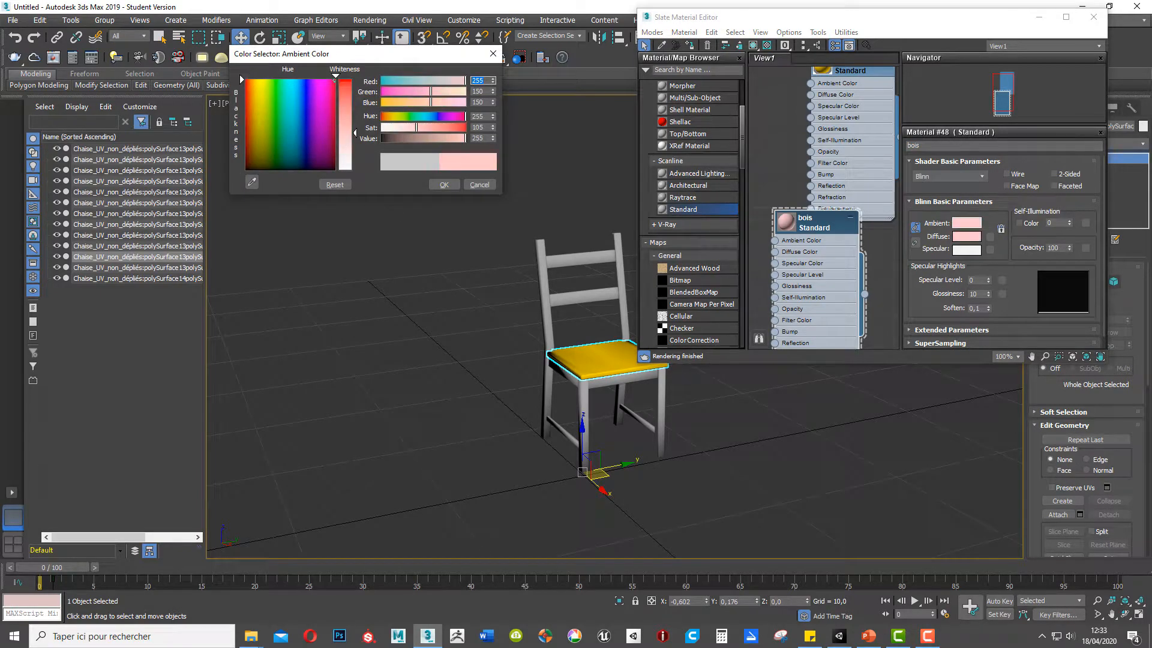
{"action": "left_click_drag", "start_coordinate": [440, 127], "coordinate": [466, 127]}
{"action": "left_click", "coordinate": [444, 184]}
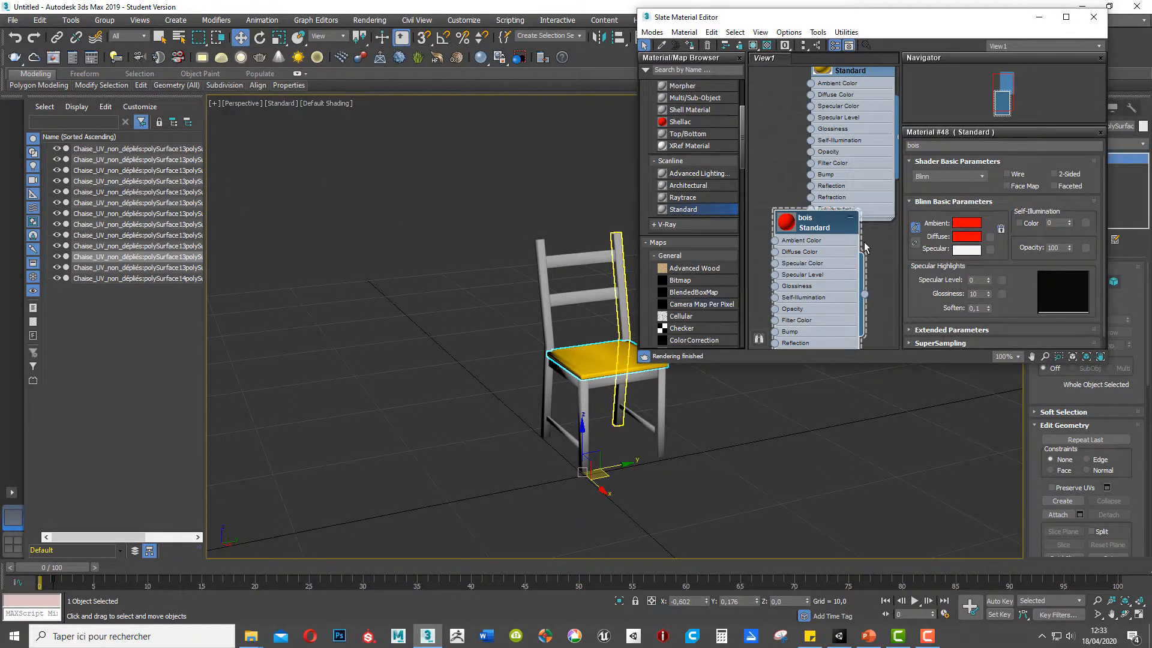
Assign the bois material to every chair part except the seat, and put the material editor away.
{"action": "key", "text": "ctrl+a"}
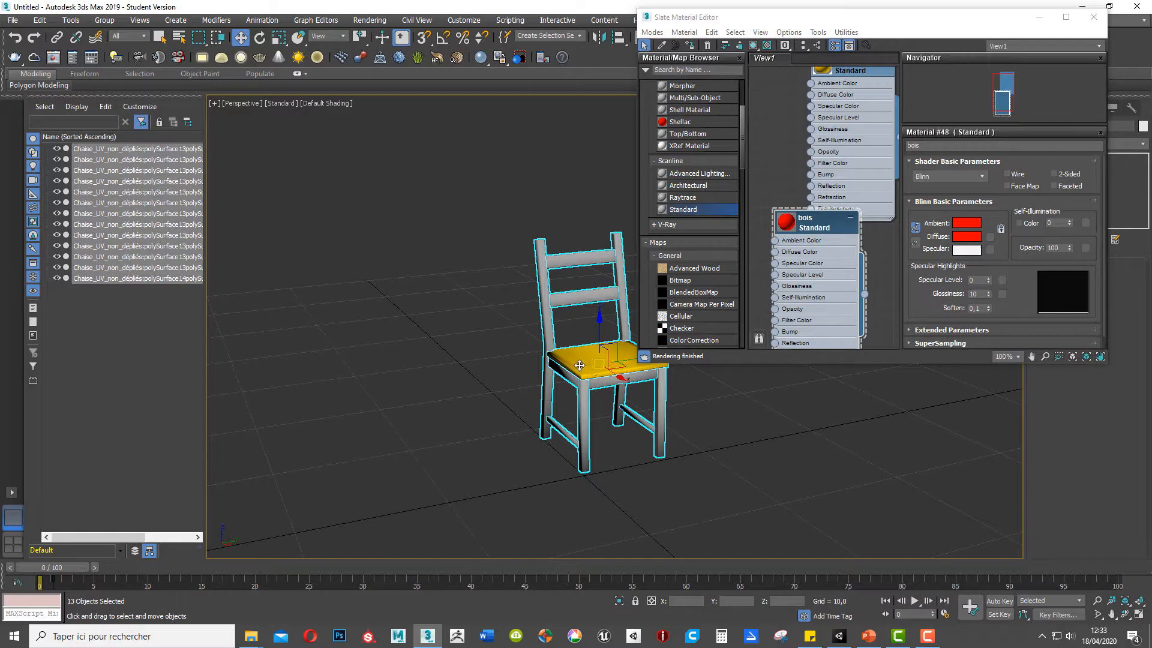
{"action": "left_click", "coordinate": [607, 367], "text": "alt"}
{"action": "left_click", "coordinate": [689, 45]}
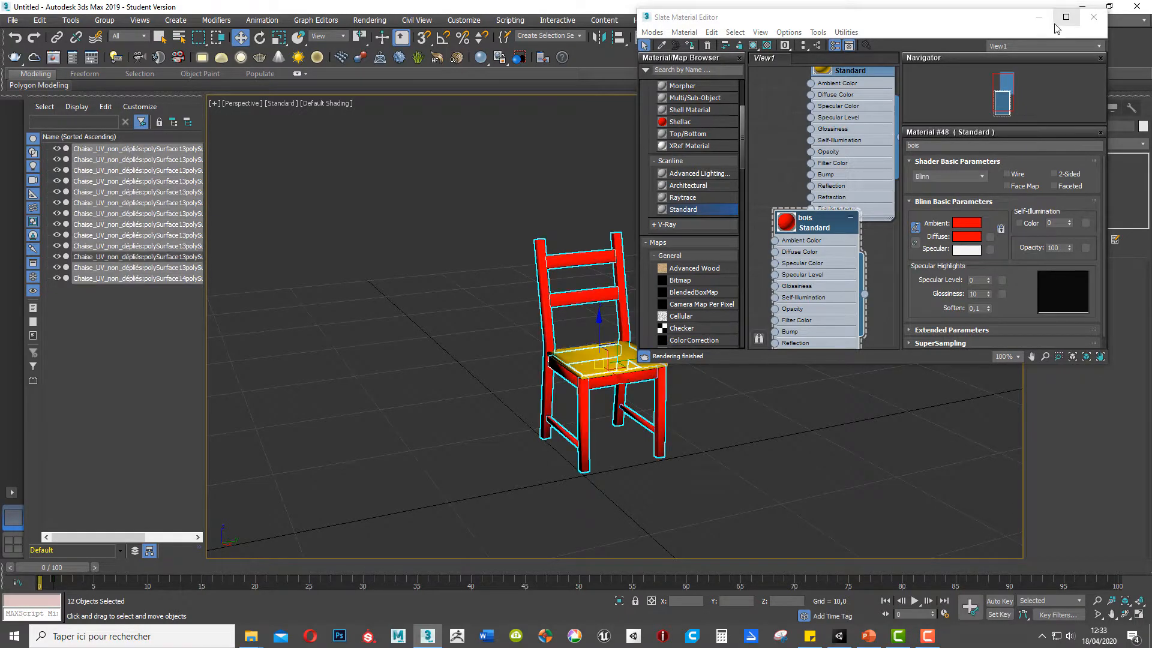
{"action": "left_click", "coordinate": [1038, 17]}
{"action": "middle_click_drag", "start_coordinate": [775, 335], "coordinate": [747, 336]}
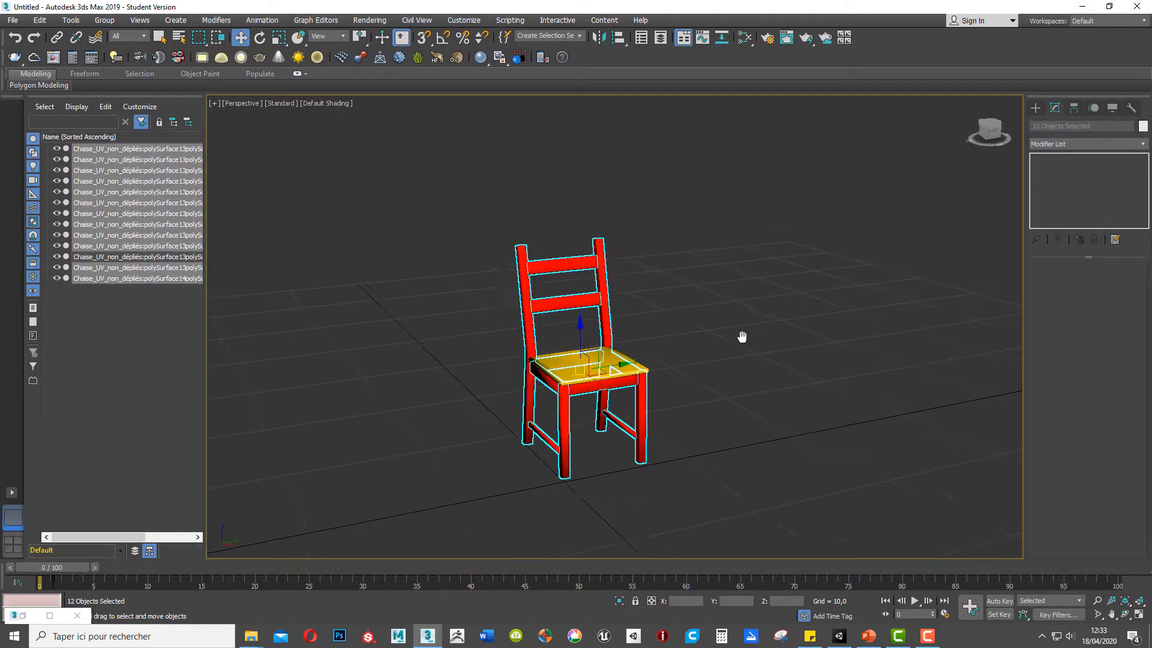
{"action": "left_click", "coordinate": [735, 337]}
{"action": "scroll", "coordinate": [736, 338], "scroll_direction": "up", "scroll_amount": 2}
{"action": "middle_click_drag", "start_coordinate": [697, 365], "coordinate": [746, 348]}
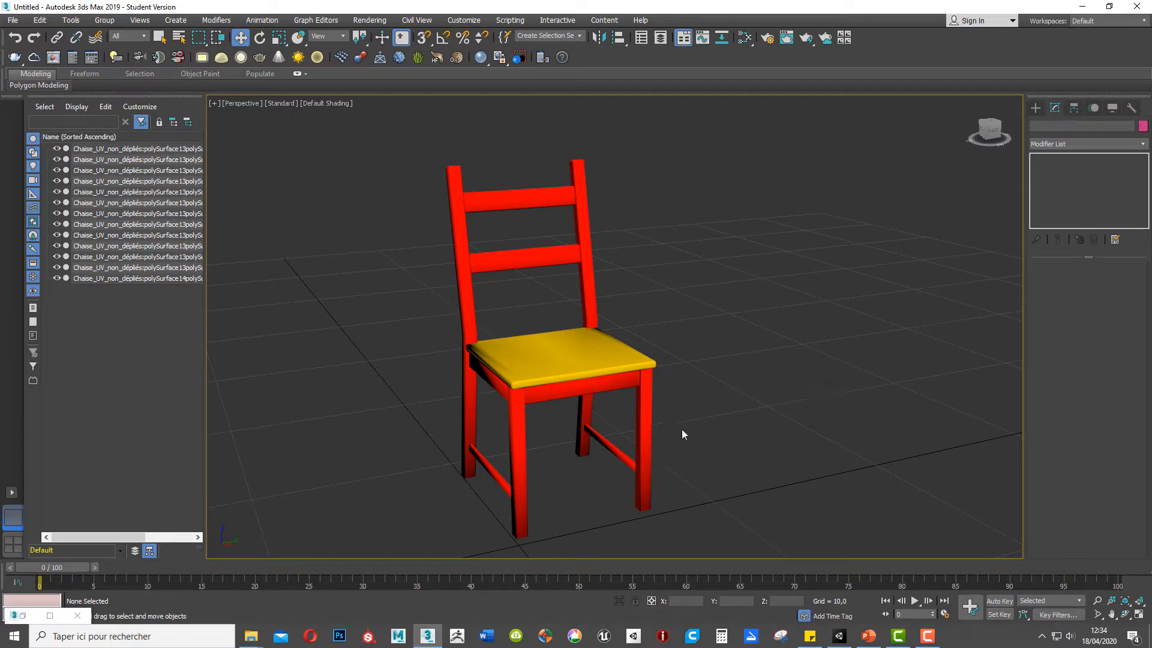
Attach all the other chair parts to the seat so the chair is a single Editable Poly.
{"action": "left_click", "coordinate": [643, 364]}
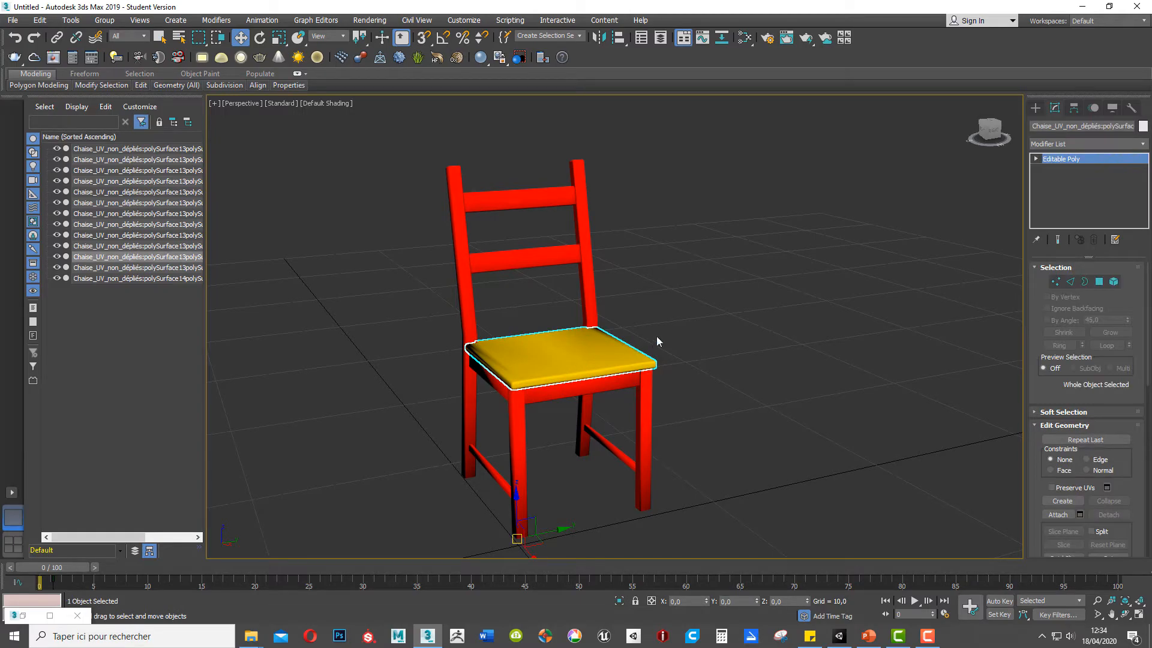
{"action": "scroll", "coordinate": [657, 336], "scroll_direction": "down", "scroll_amount": 3}
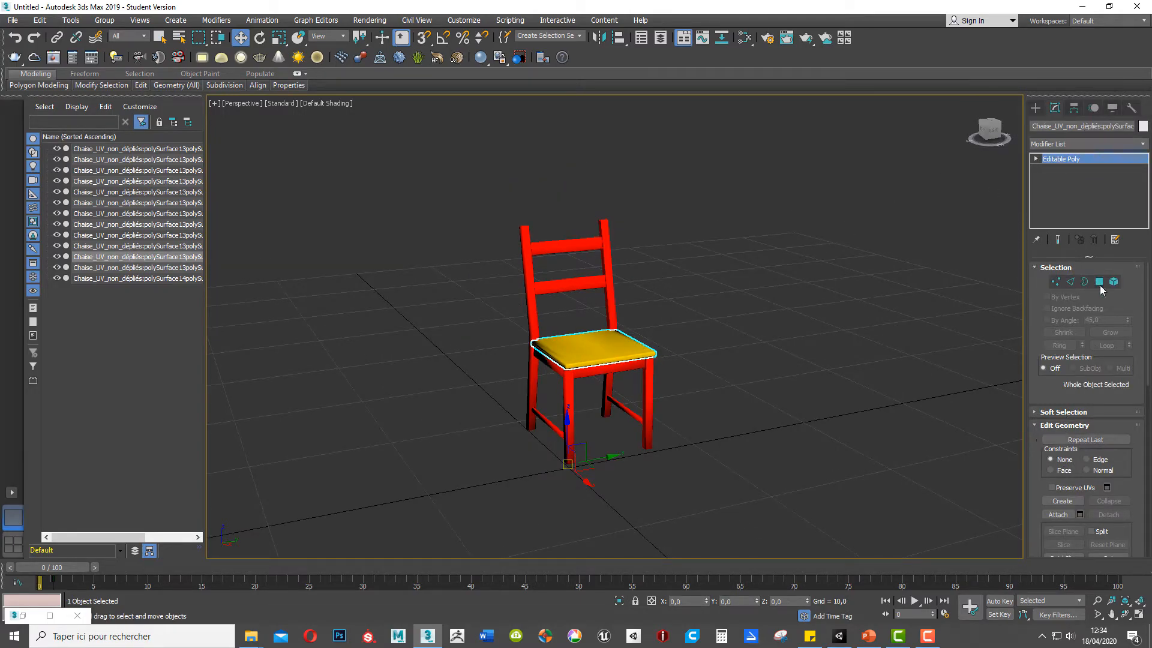
{"action": "left_click", "coordinate": [1056, 515]}
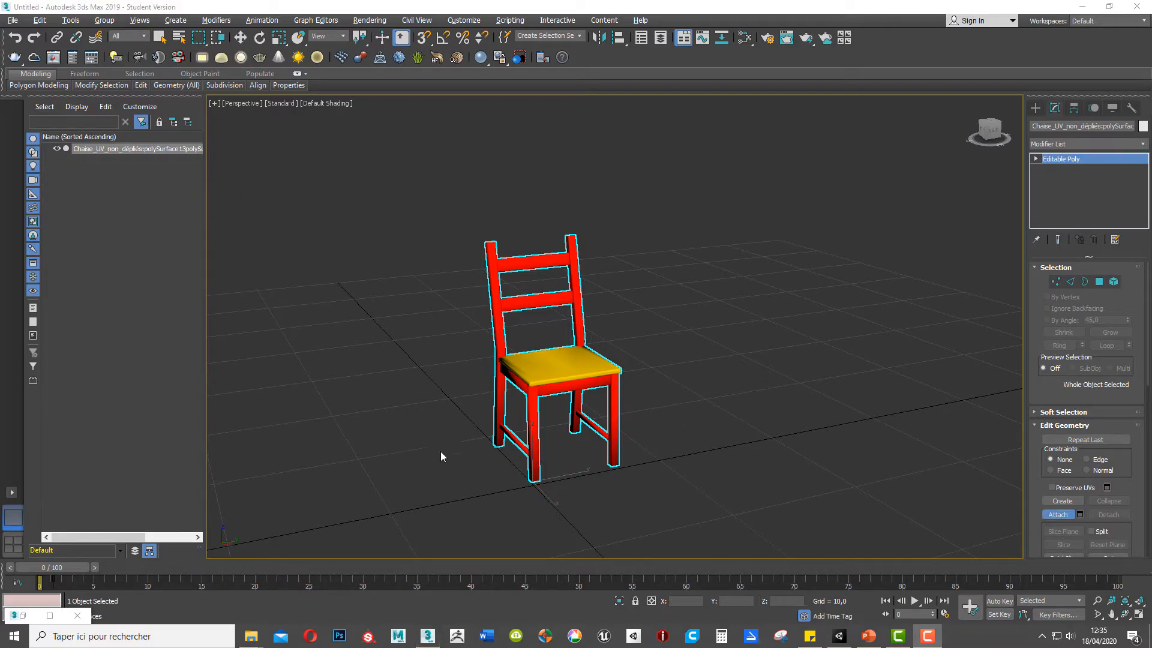
{"action": "left_click", "coordinate": [551, 374]}
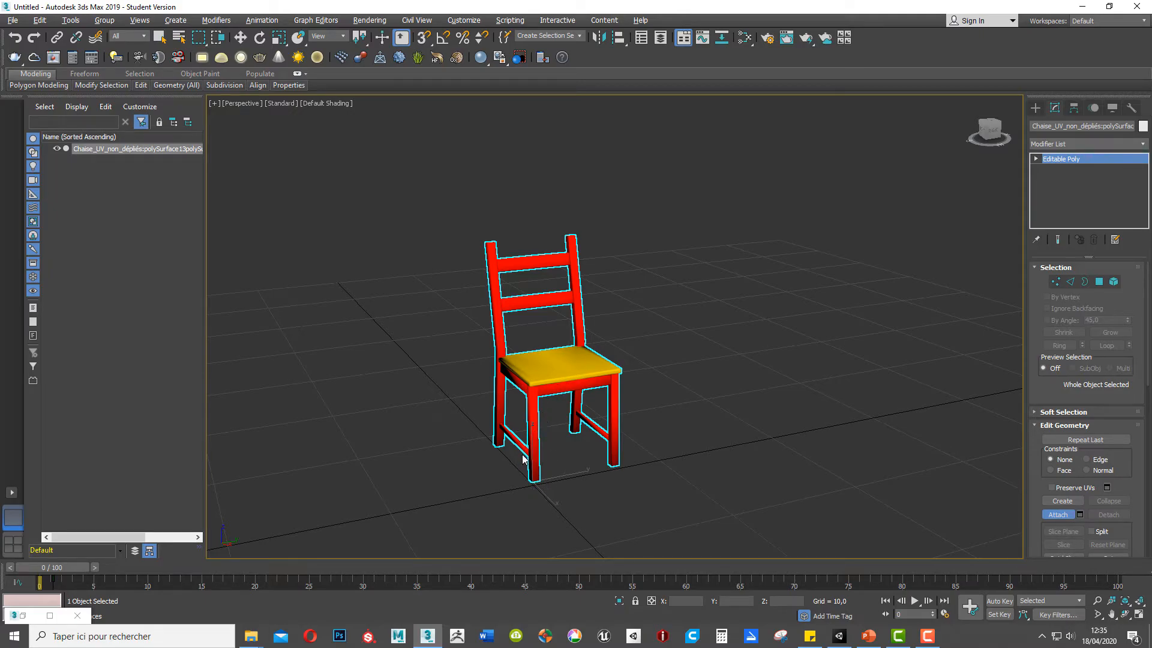
Try cloning the whole chair along the Y axis as a row of three copies, and undo the cloning.
{"action": "key", "text": "w"}
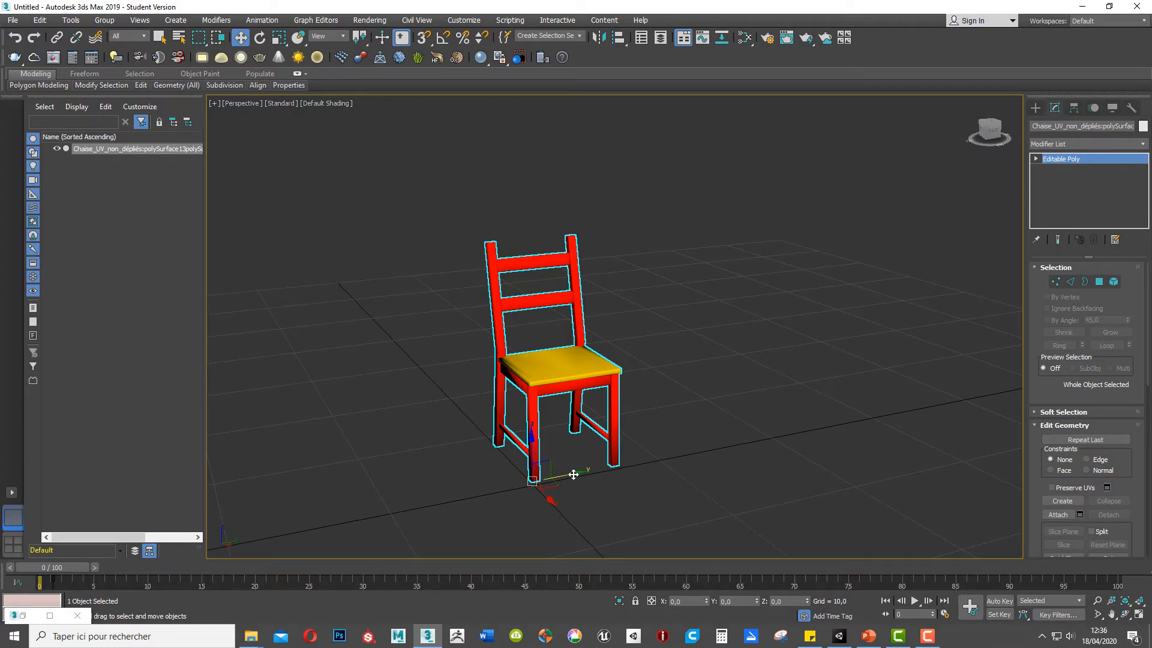
{"action": "left_click", "coordinate": [554, 458]}
{"action": "left_click", "coordinate": [536, 396]}
{"action": "left_click_drag", "start_coordinate": [571, 469], "coordinate": [659, 451], "text": "shift"}
{"action": "left_click", "coordinate": [606, 322]}
{"action": "left_click", "coordinate": [605, 322]}
{"action": "left_click", "coordinate": [577, 369]}
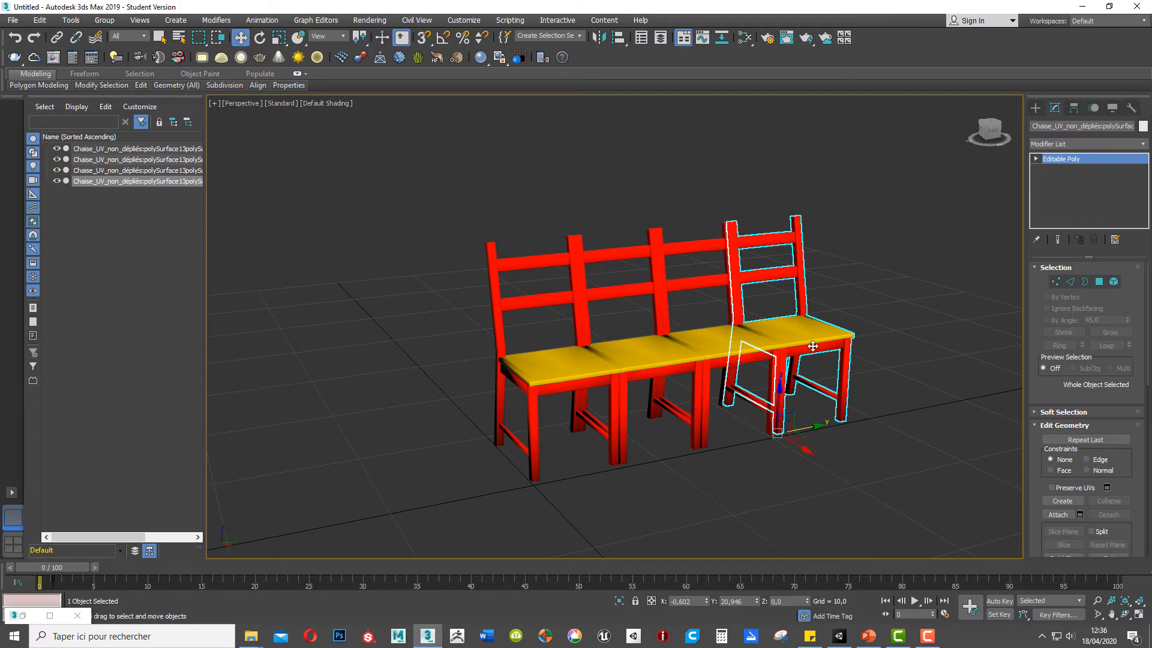
{"action": "key", "text": "ctrl+z"}
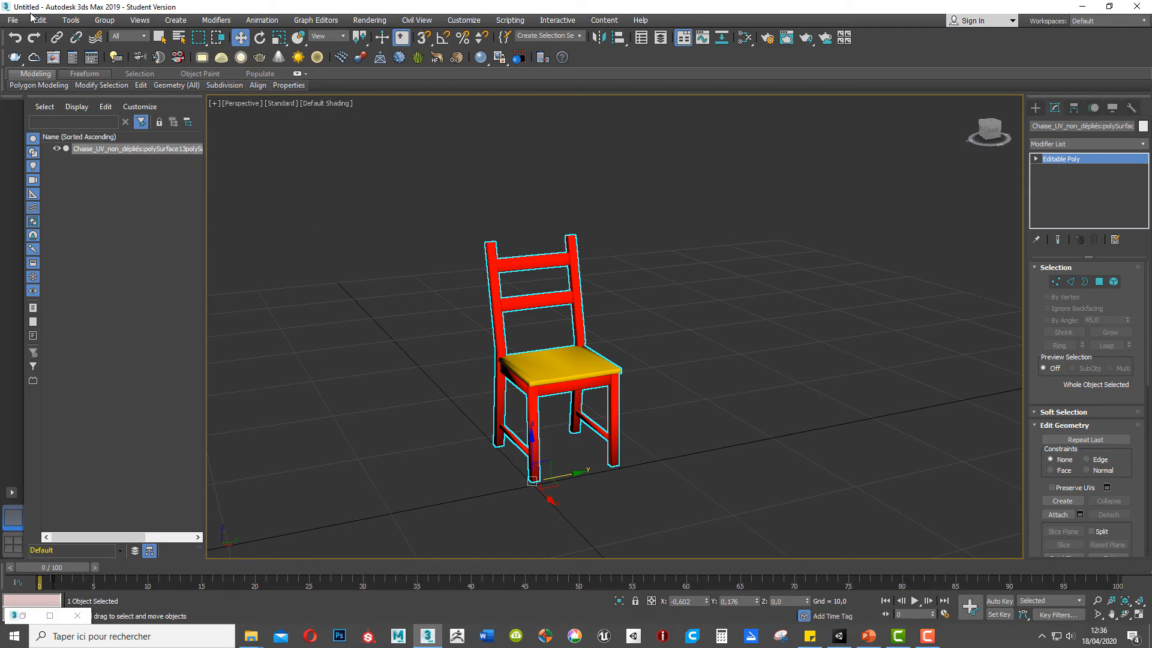
Export the merged chair as CHAISE.FBX.
{"action": "left_click", "coordinate": [12, 20]}
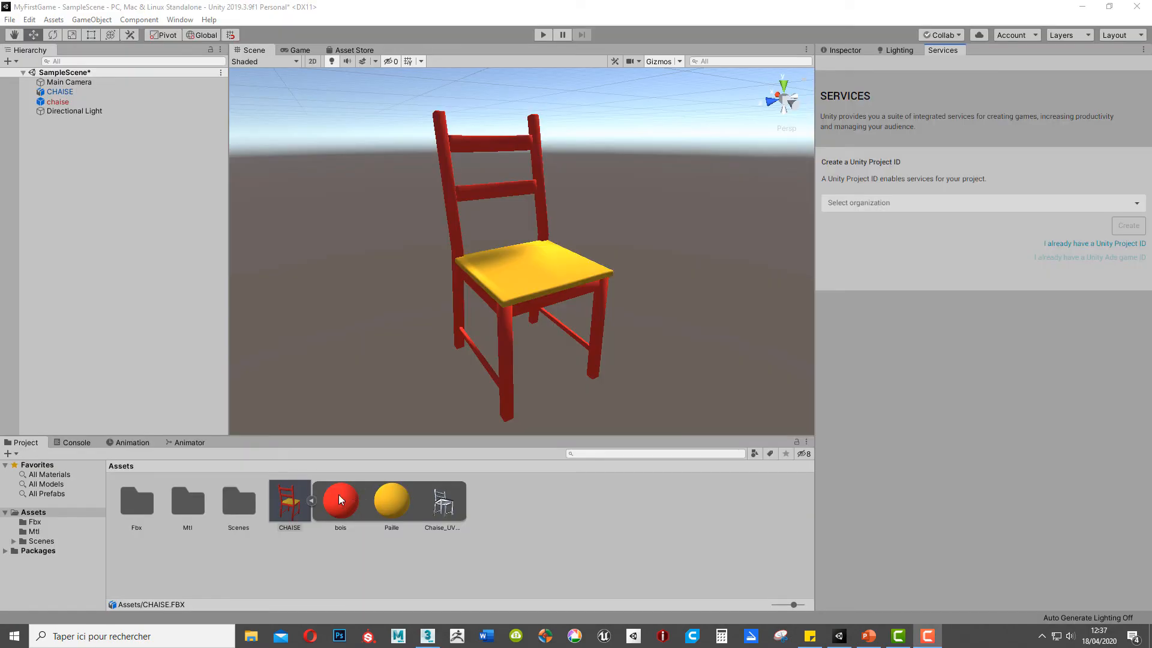